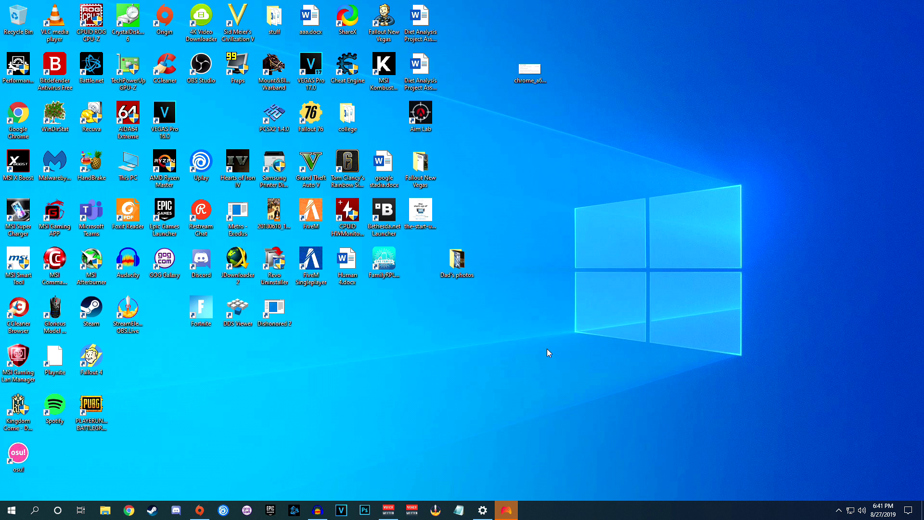
# Check the refund policy screenshot, then maximize Origin and open EA Account and Billing from PorterTTV's menu.
pyautogui.doubleClick(530, 69)
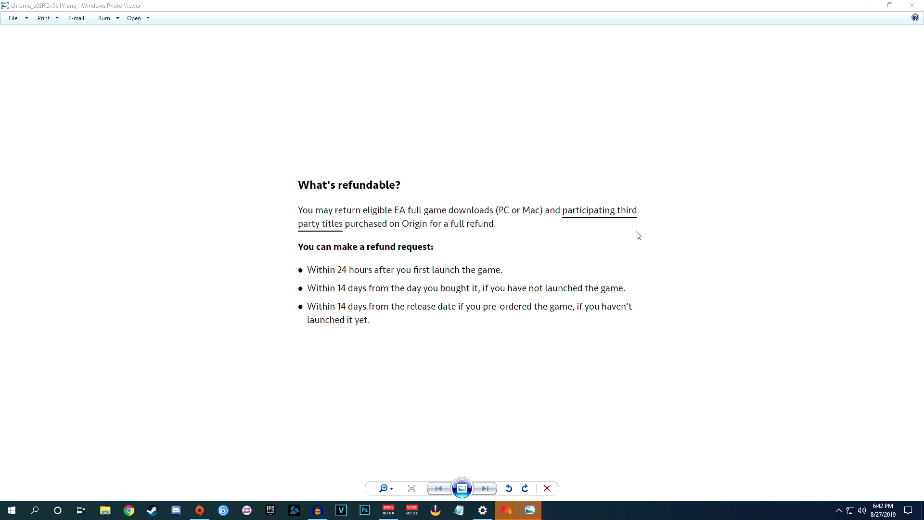
pyautogui.click(912, 5)
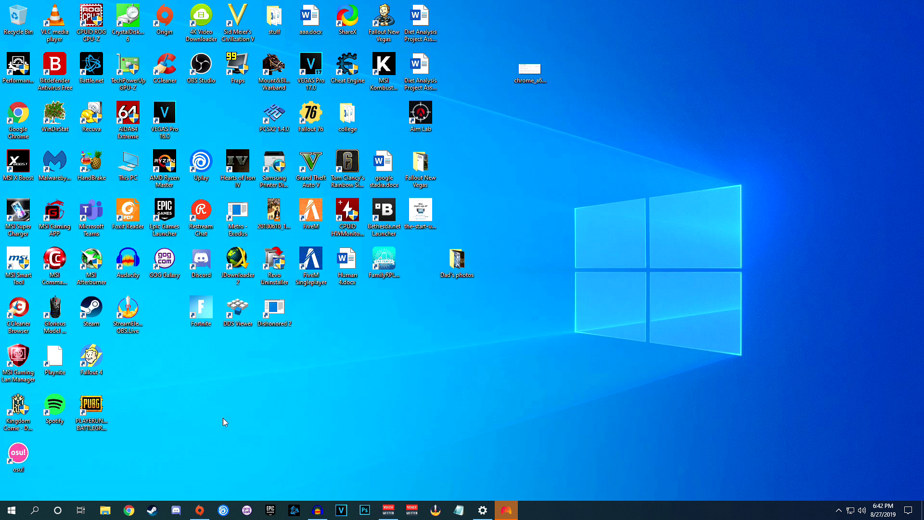
pyautogui.click(199, 510)
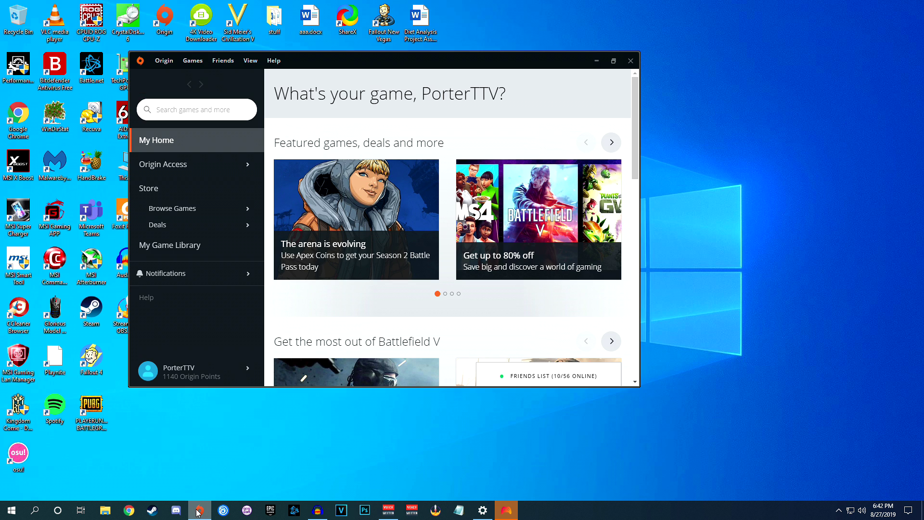
pyautogui.click(614, 62)
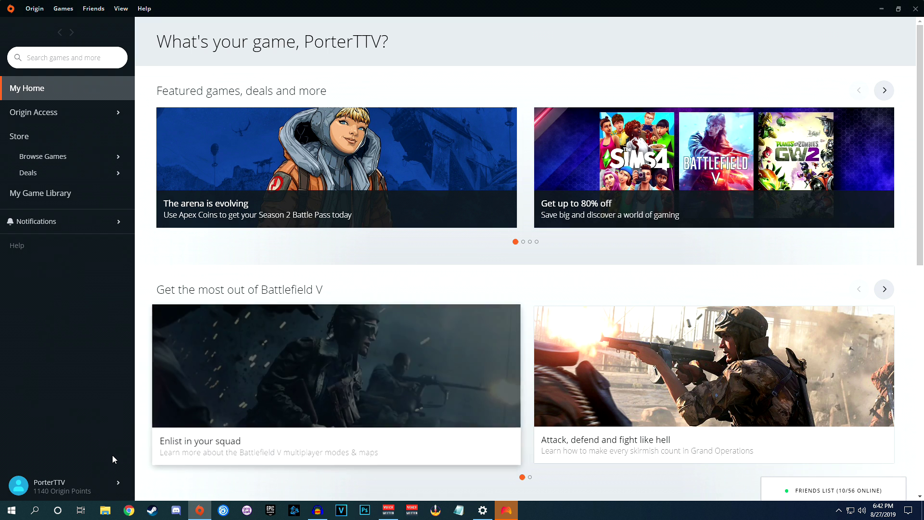
pyautogui.click(59, 487)
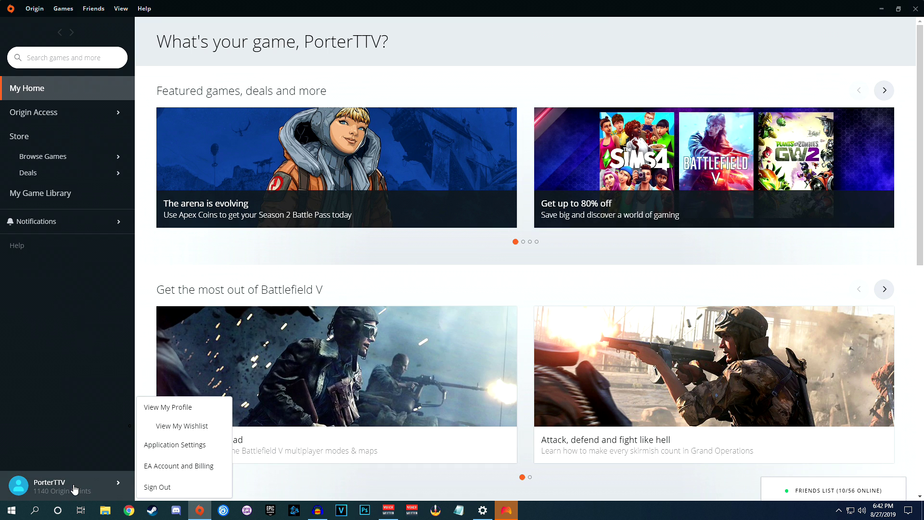
pyautogui.click(158, 468)
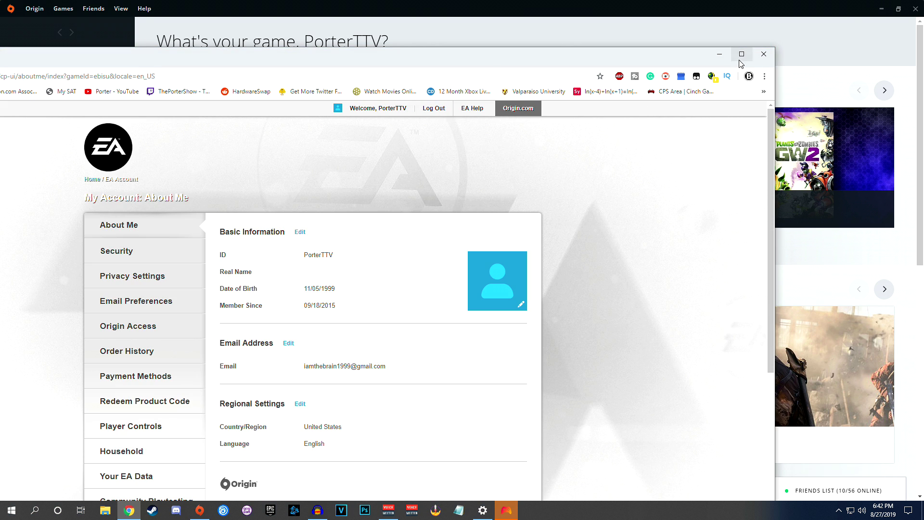
# Maximize the Chrome window and go to the EA account Order History page.
pyautogui.click(742, 55)
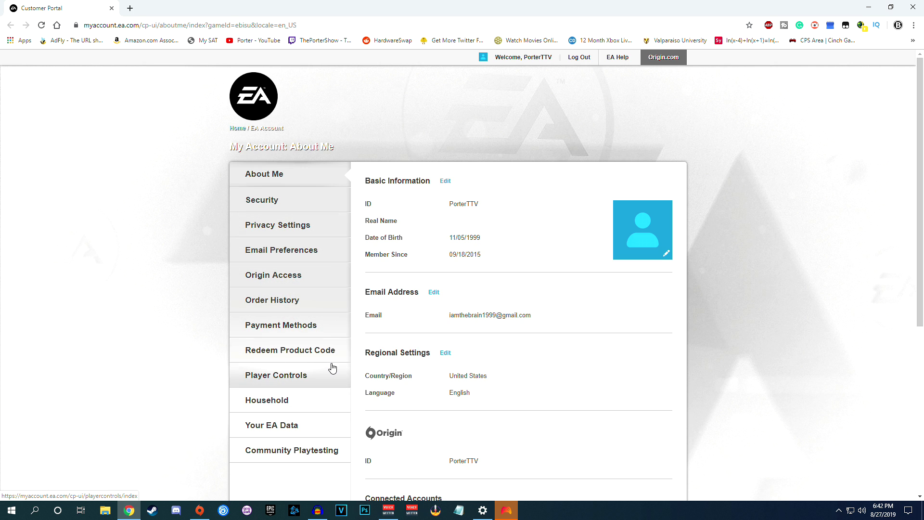
pyautogui.click(293, 310)
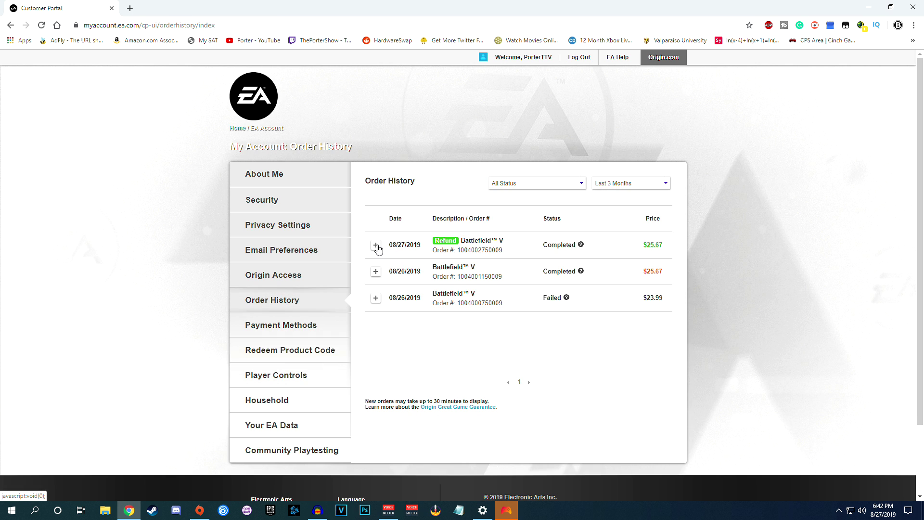
# Expand the 08/27/2019 refunded Battlefield V order showing $23.99 subtotal, $1.68 tax, $25.67 total.
pyautogui.click(375, 246)
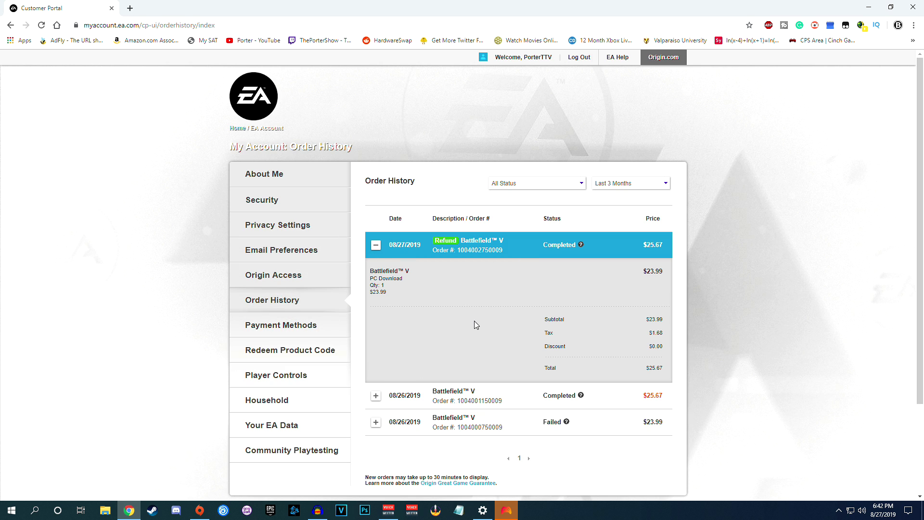
pyautogui.click(376, 246)
pyautogui.click(376, 247)
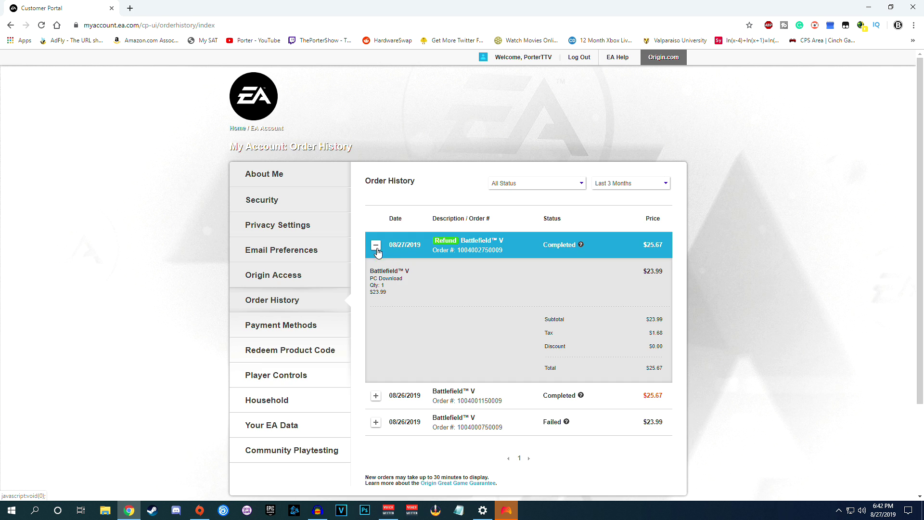